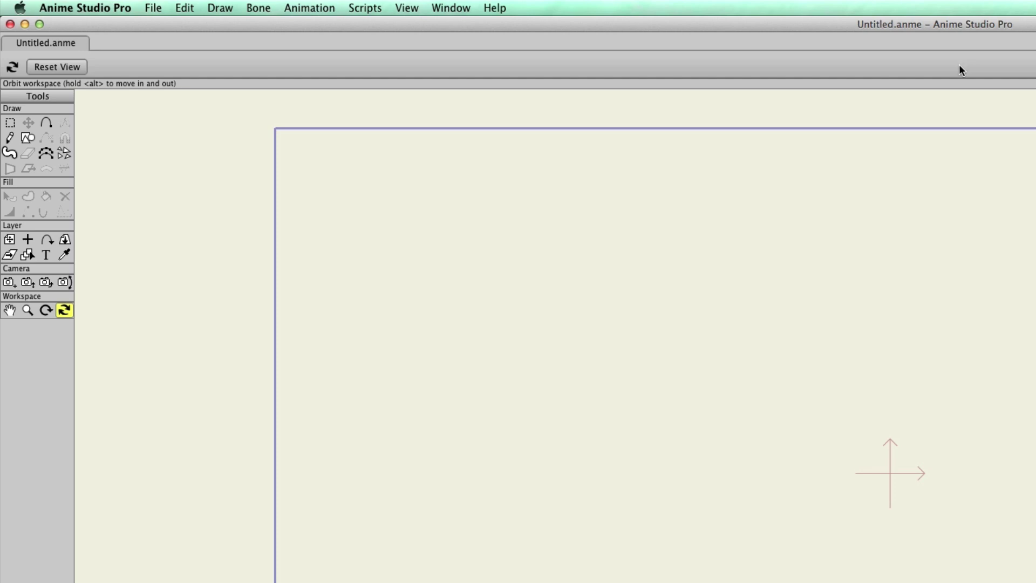
# Step: Open Anime Studio Pro's Preferences and set the Poser location to /Applications/Poser Pro 2014
pyautogui.click(73, 7)
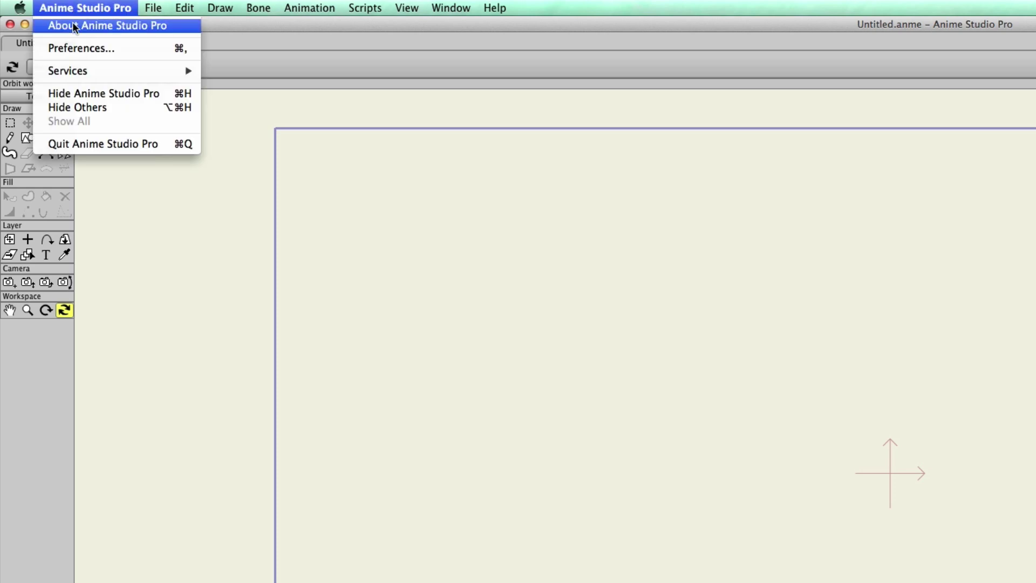
pyautogui.click(72, 47)
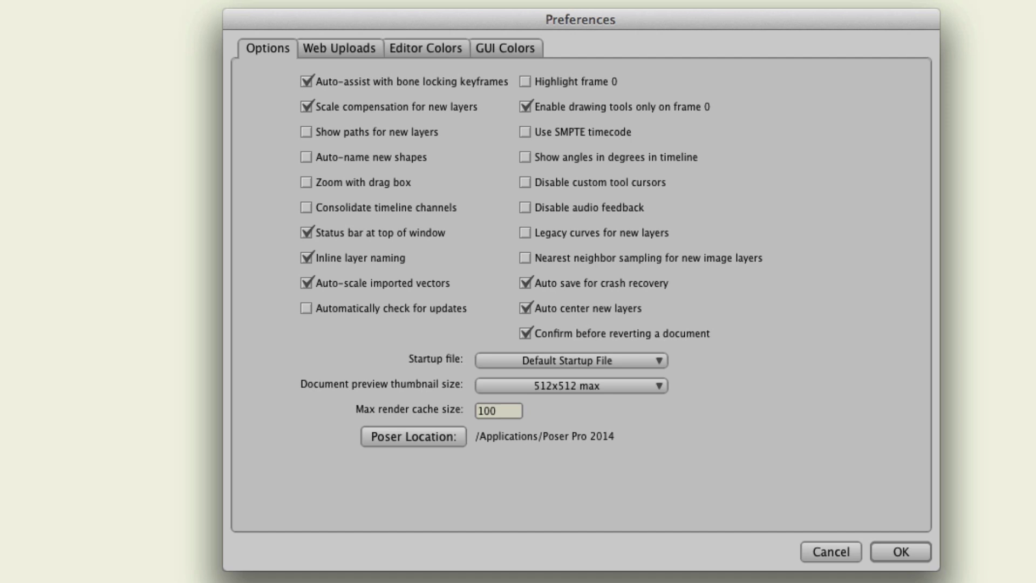
pyautogui.click(432, 441)
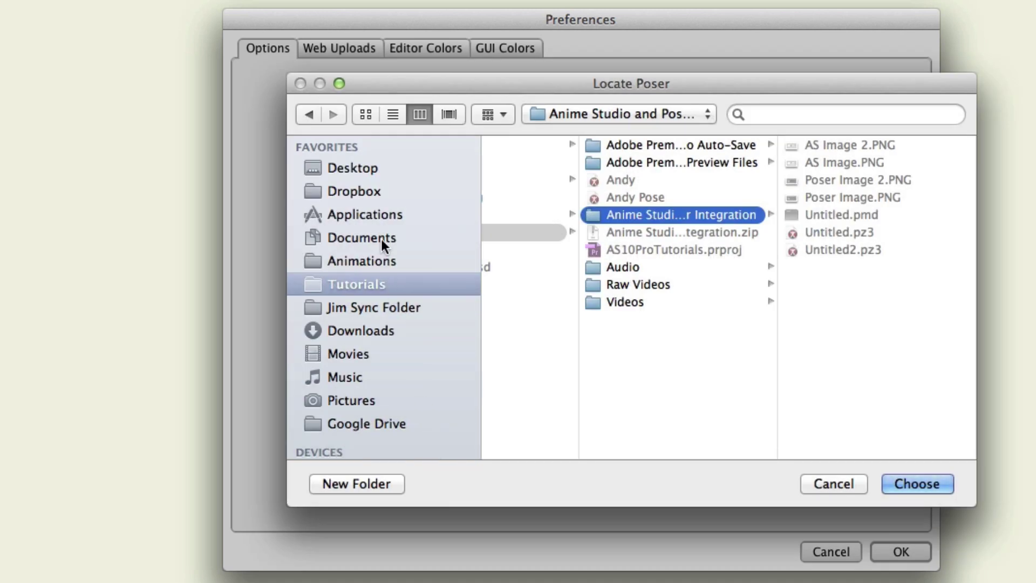
pyautogui.click(373, 216)
pyautogui.scroll(-3, 607, 413)
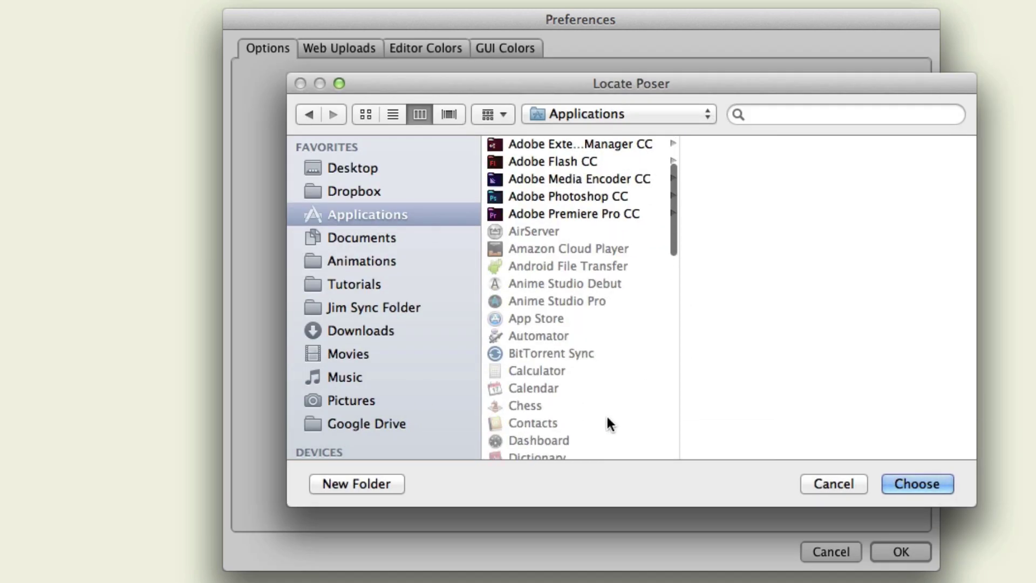
pyautogui.scroll(-15, 607, 413)
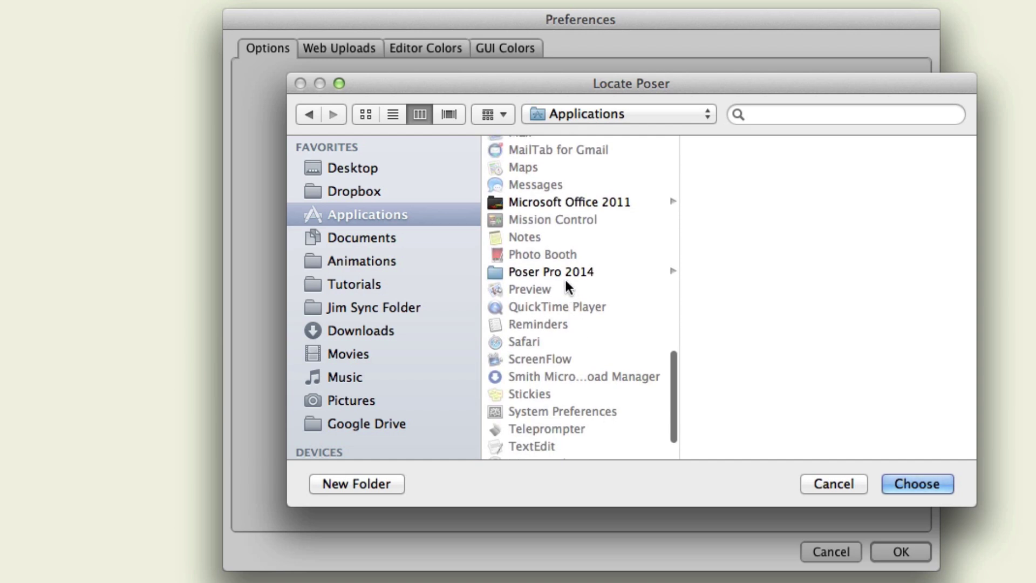
pyautogui.click(563, 270)
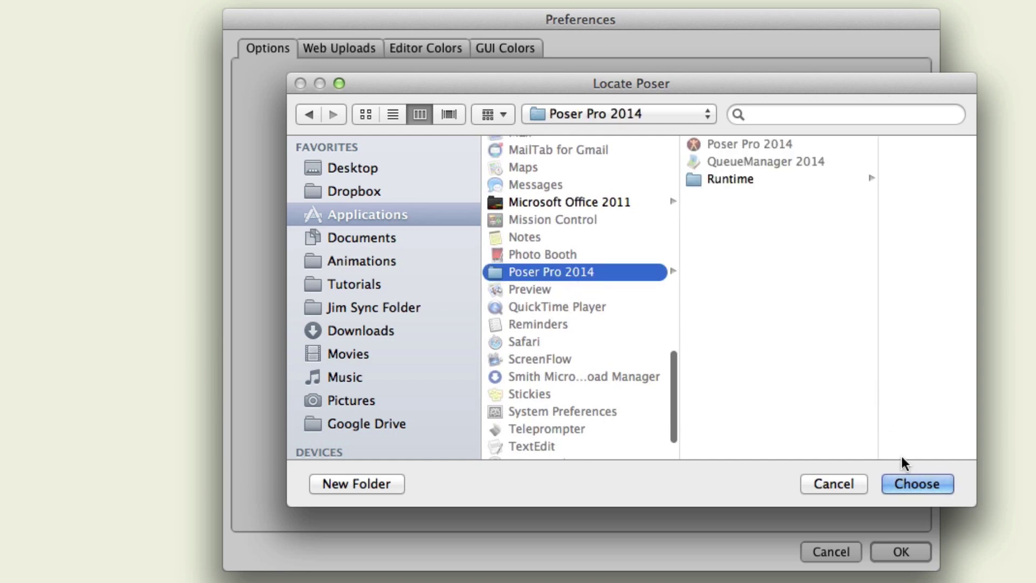
pyautogui.click(925, 484)
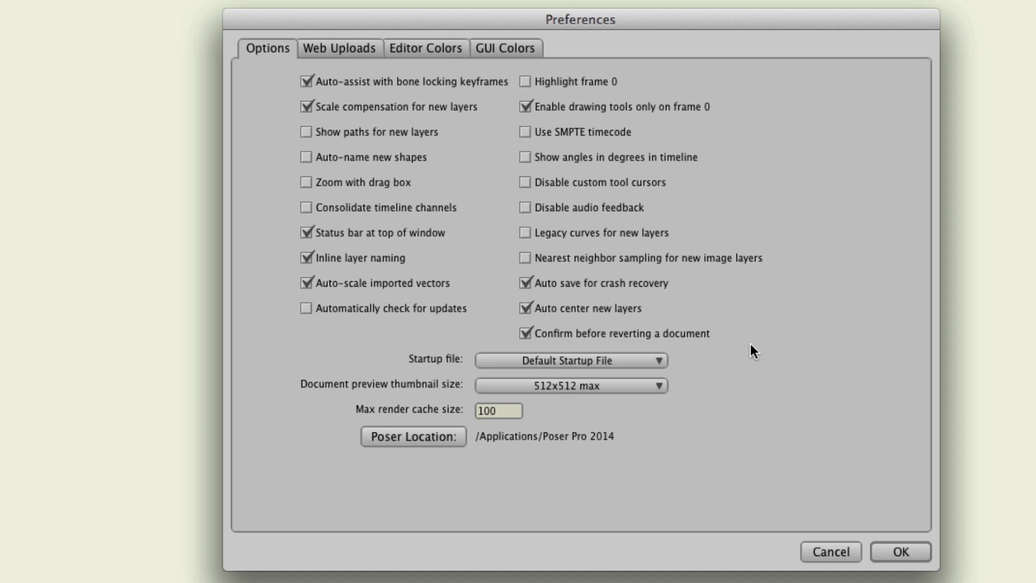
# Step: Cancel Preferences and start a Poser Scene import from the Pro Poser integration tutorial folder
pyautogui.click(821, 548)
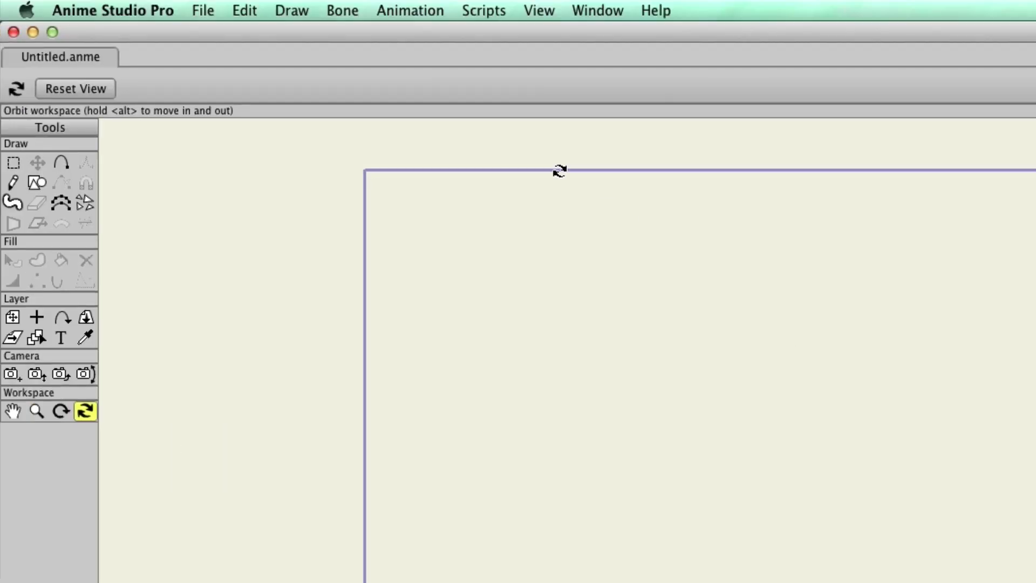
pyautogui.click(205, 11)
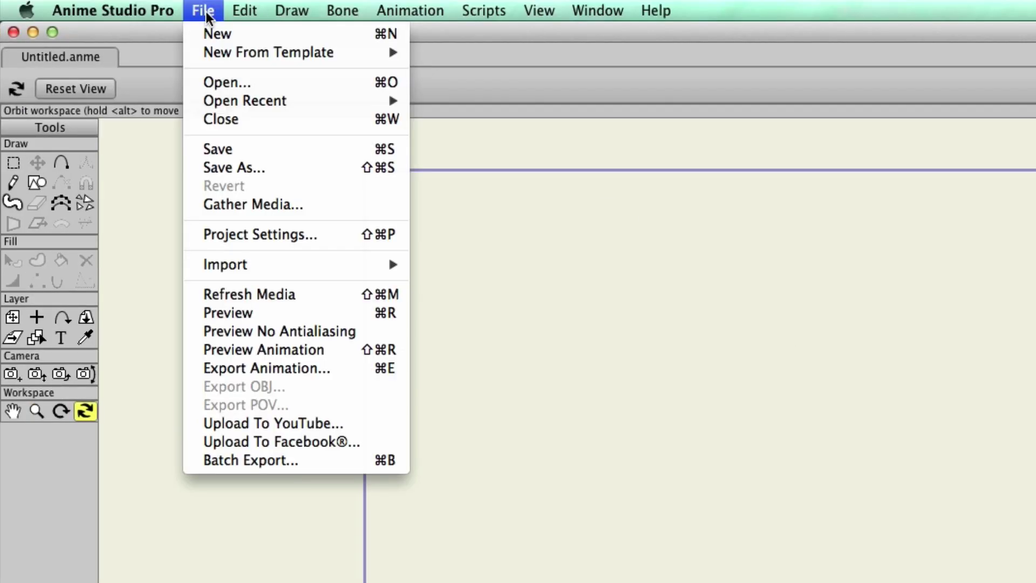
pyautogui.moveTo(280, 270)
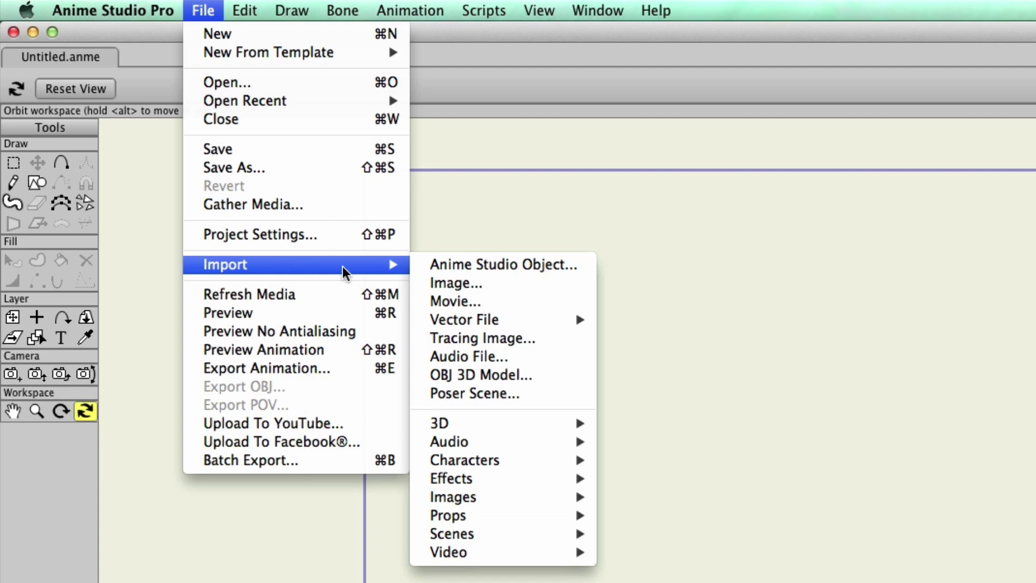
pyautogui.click(501, 393)
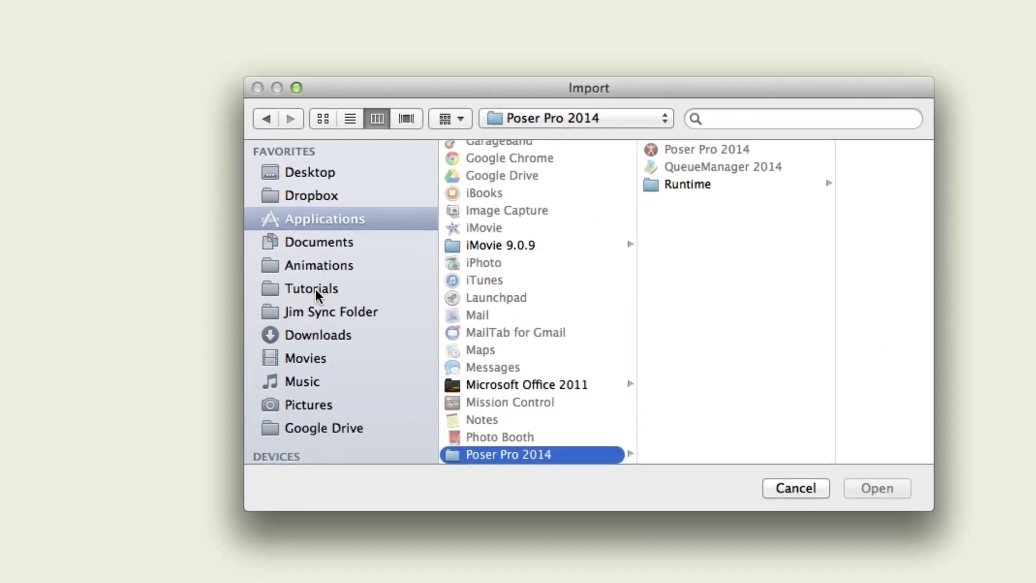
pyautogui.click(316, 290)
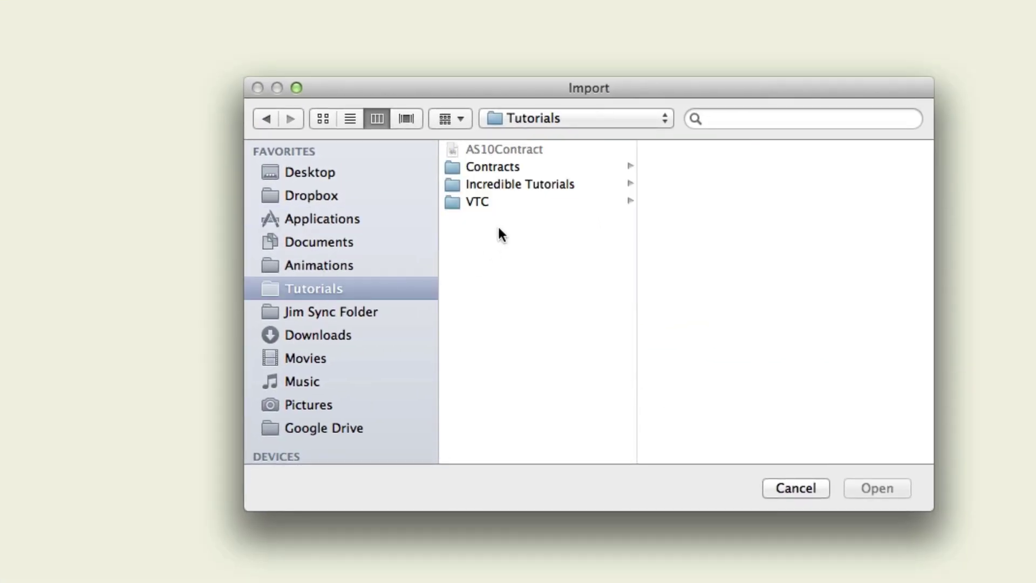
pyautogui.click(494, 166)
pyautogui.click(691, 157)
pyautogui.click(794, 152)
pyautogui.click(773, 238)
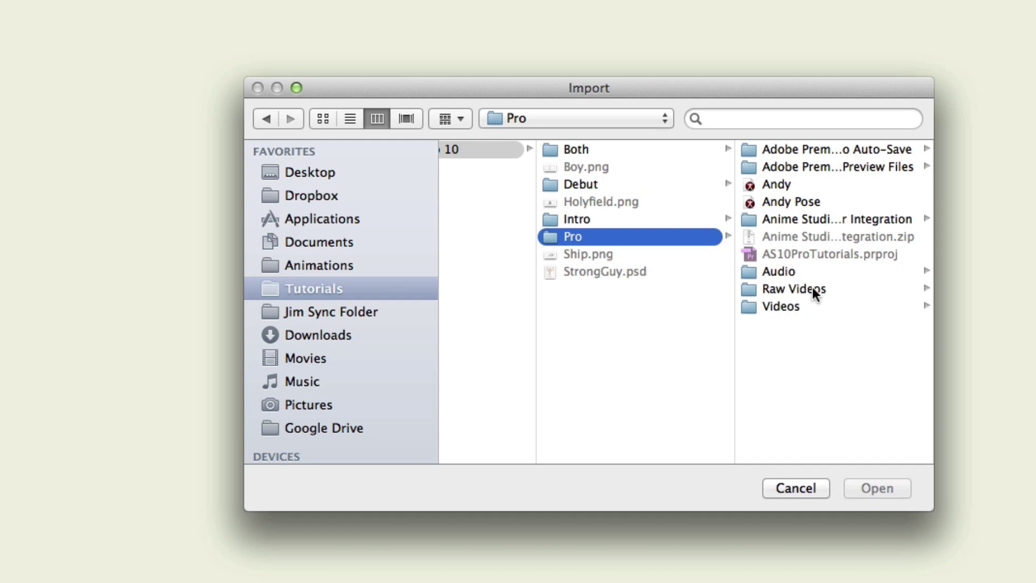
pyautogui.click(861, 218)
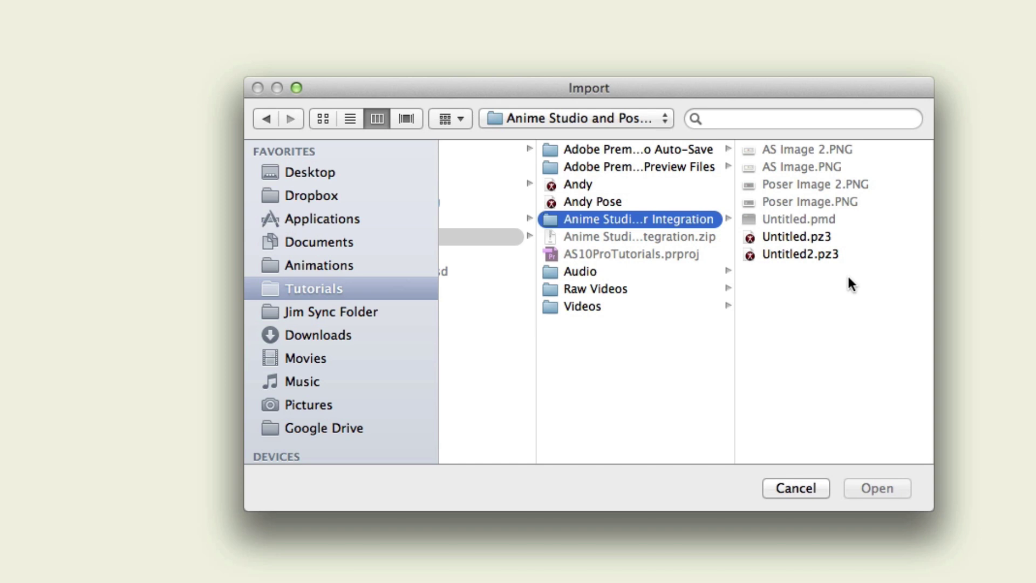
# Step: Select both Untitled.pz3 and Untitled2.pz3 and import them together
pyautogui.click(782, 237)
pyautogui.click(586, 285)
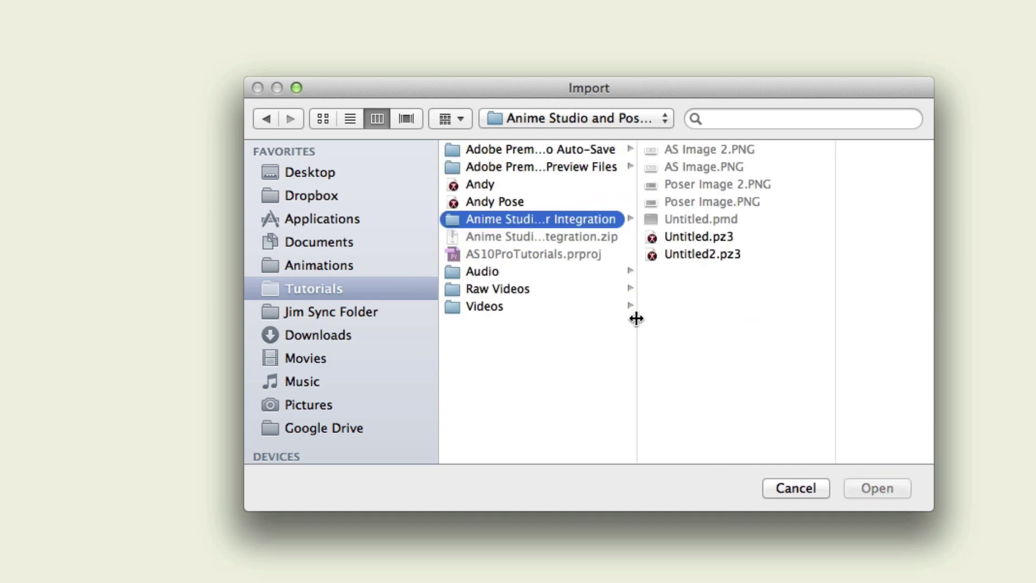
pyautogui.click(696, 237)
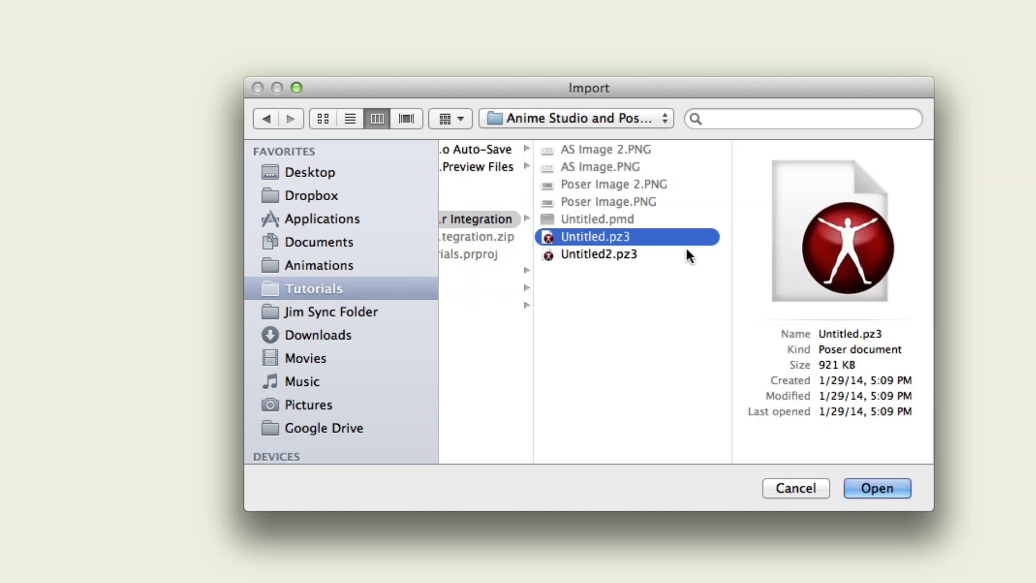
pyautogui.keyDown('shift'); pyautogui.click(620, 255); pyautogui.keyUp('shift')
pyautogui.click(883, 490)
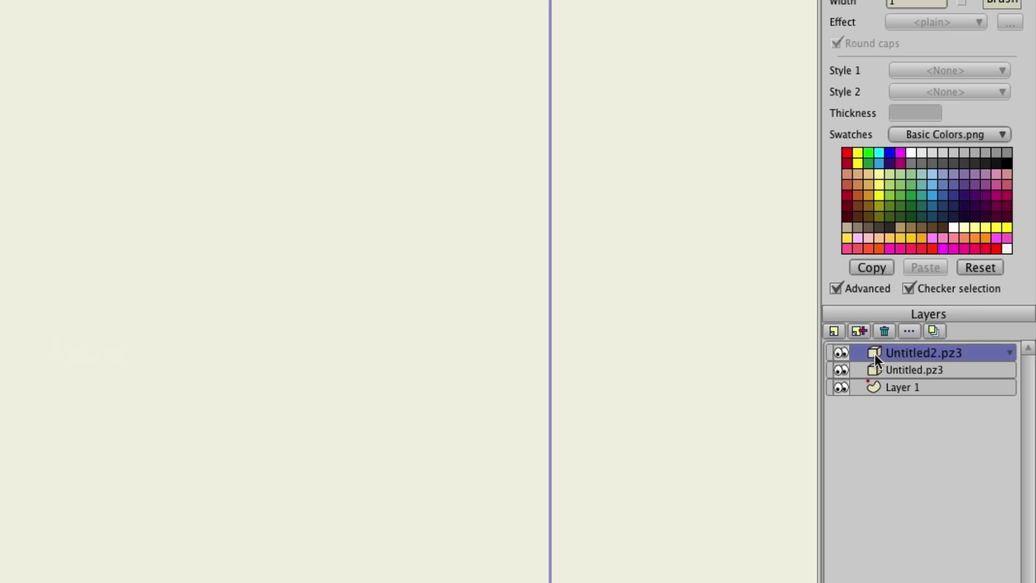
pyautogui.doubleClick(932, 352)
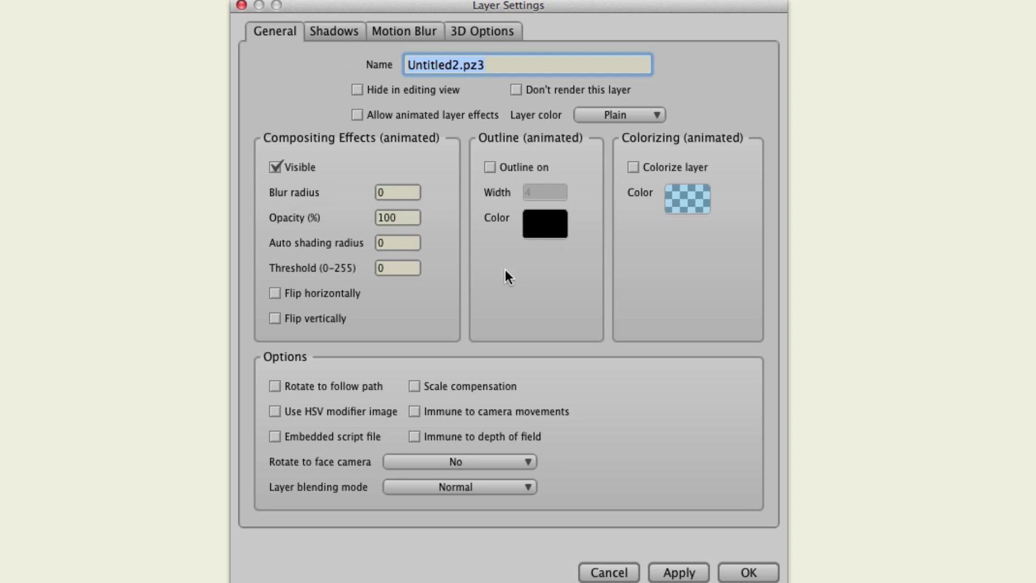
pyautogui.click(502, 31)
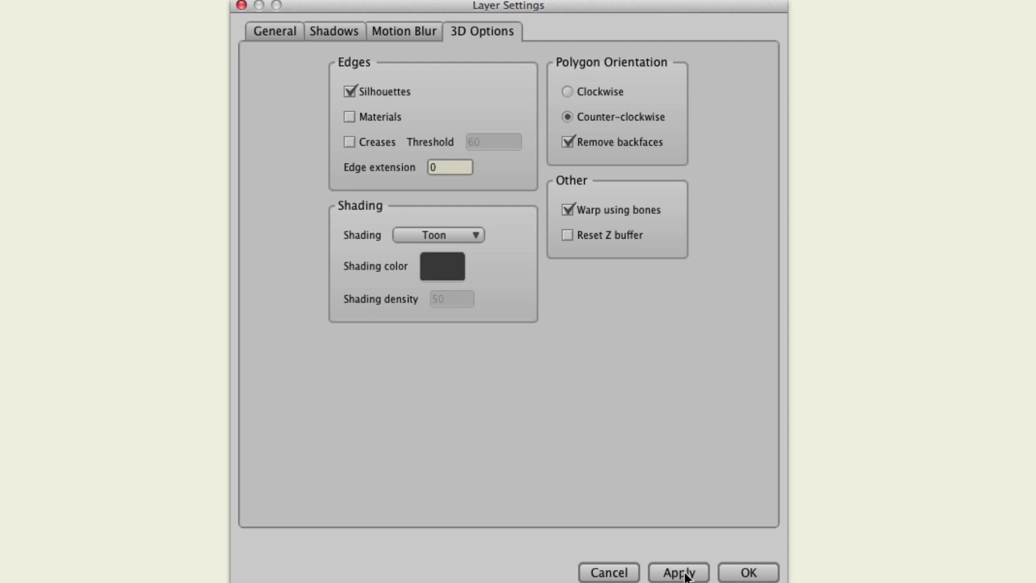
pyautogui.click(611, 571)
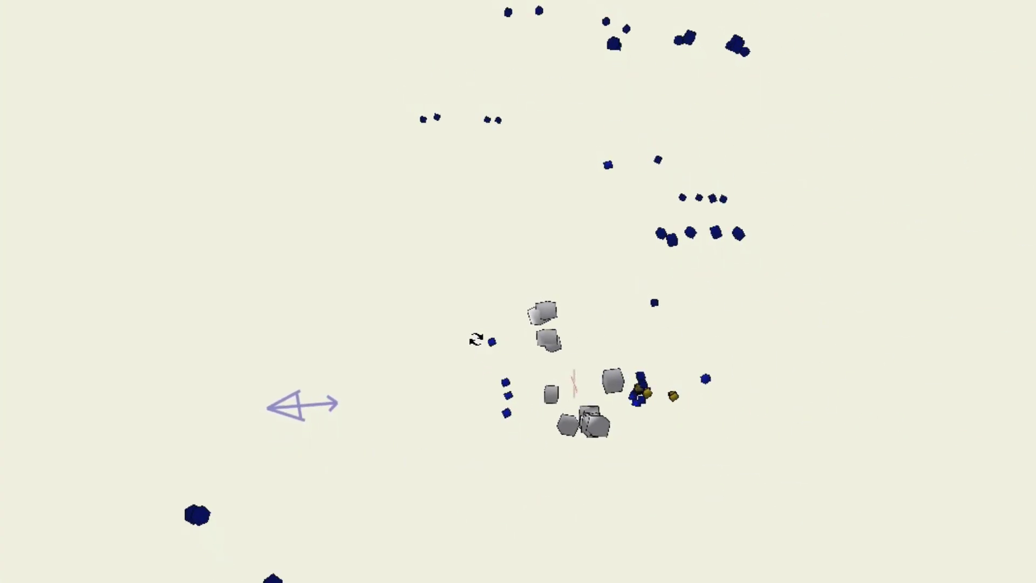
pyautogui.moveTo(476, 339); pyautogui.dragTo(650, 343)
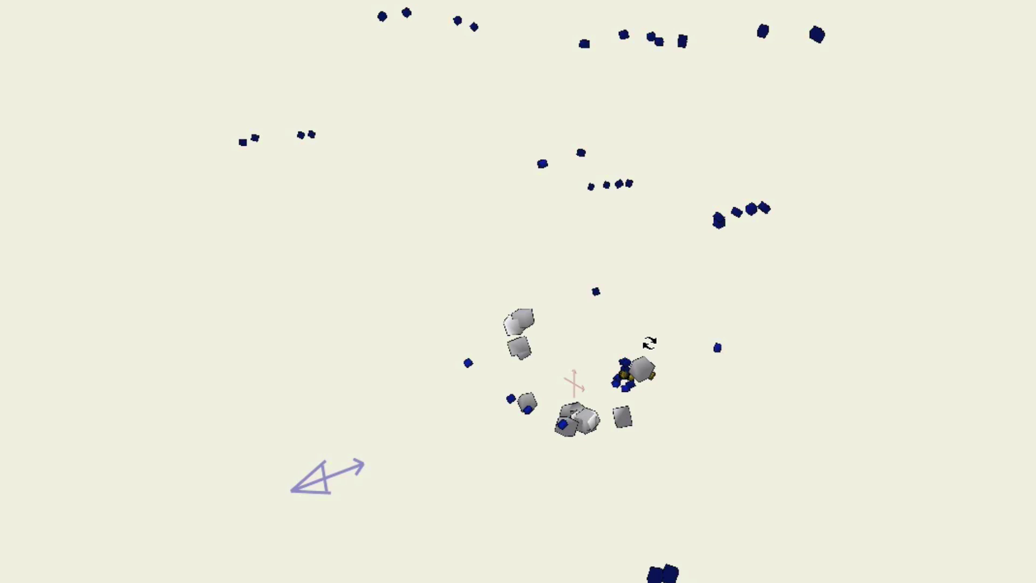
pyautogui.moveTo(650, 343); pyautogui.dragTo(462, 451)
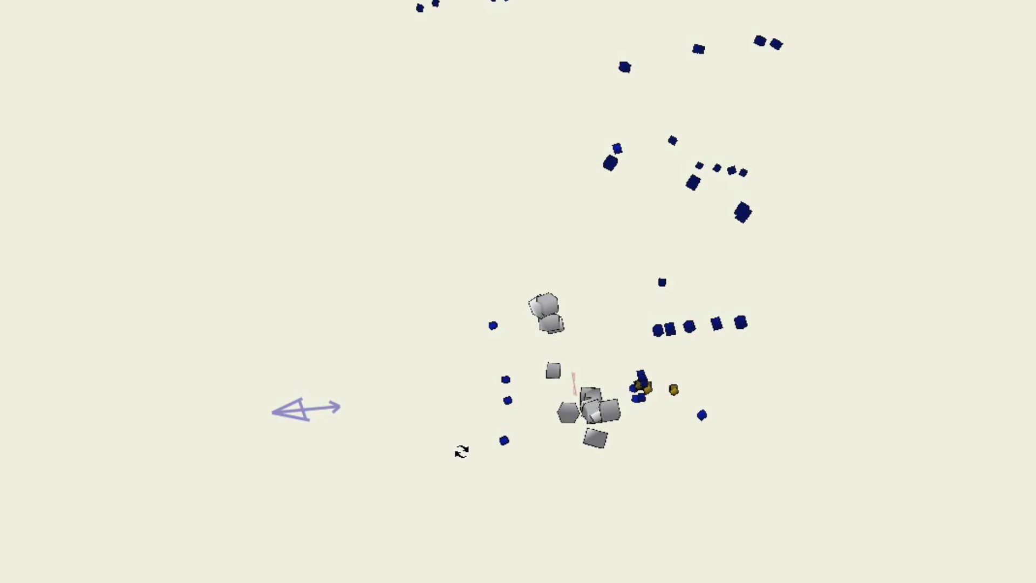
pyautogui.moveTo(461, 451); pyautogui.dragTo(466, 356)
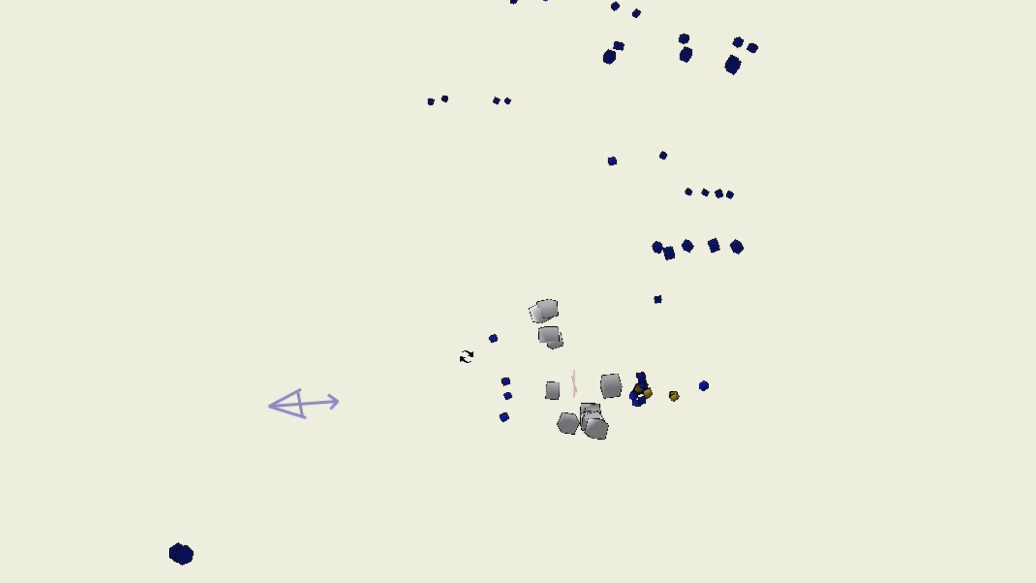
pyautogui.moveTo(466, 356); pyautogui.dragTo(486, 345)
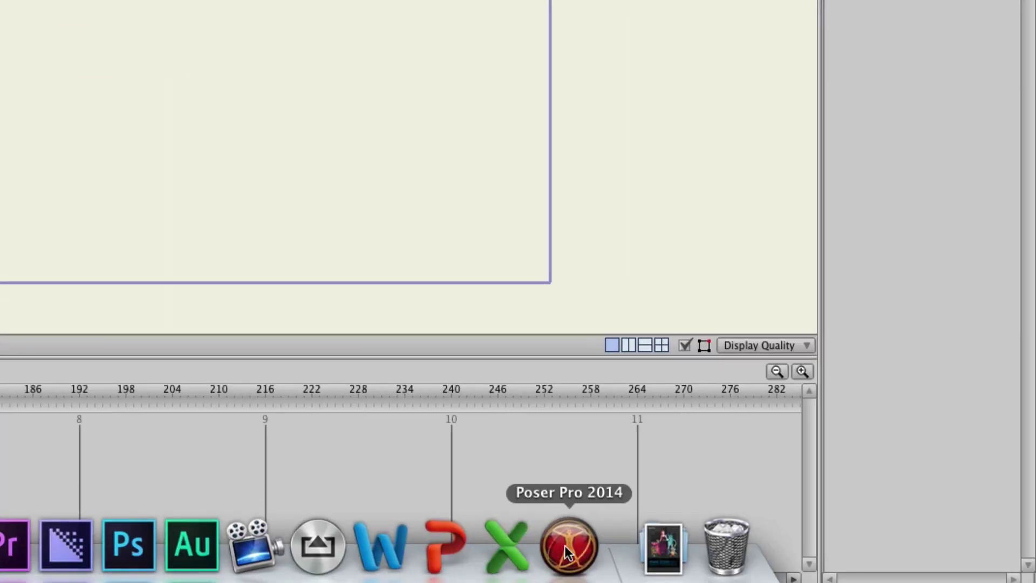
# Step: In Poser Pro 2014, stretch both arms out and lift the screen-right leg sideways
pyautogui.click(568, 546)
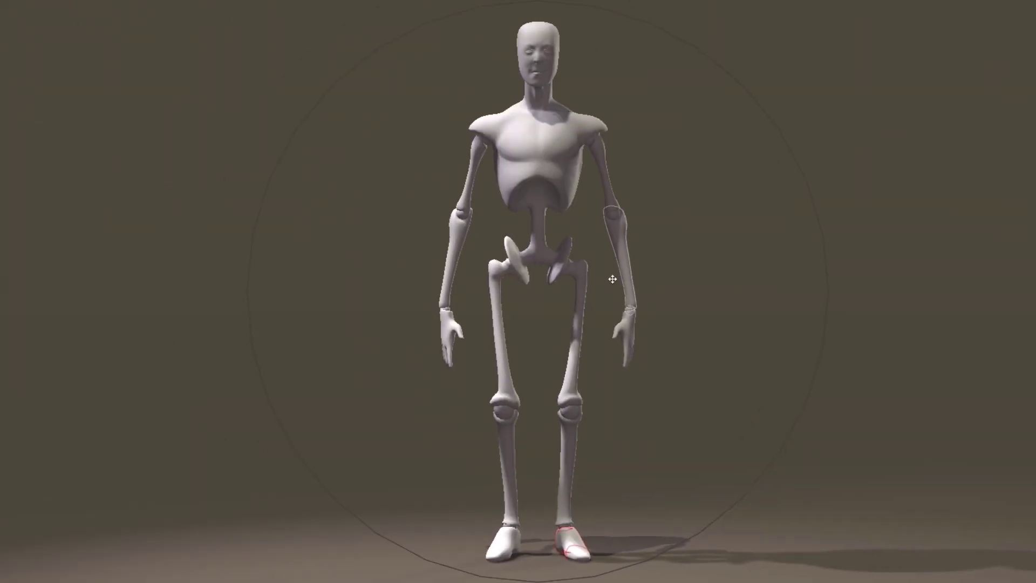
pyautogui.moveTo(473, 184); pyautogui.dragTo(222, 122)
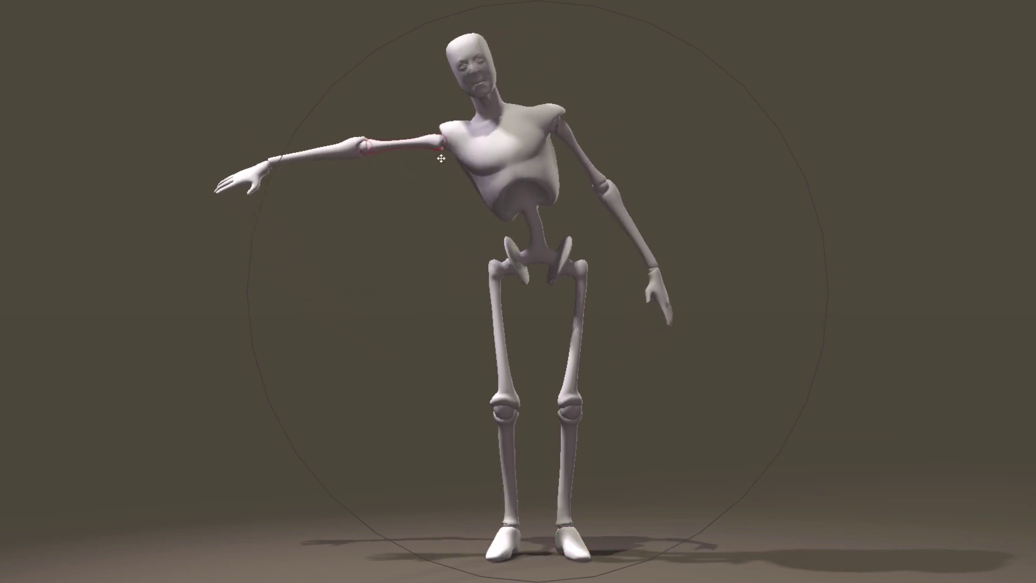
pyautogui.moveTo(626, 238); pyautogui.dragTo(755, 182)
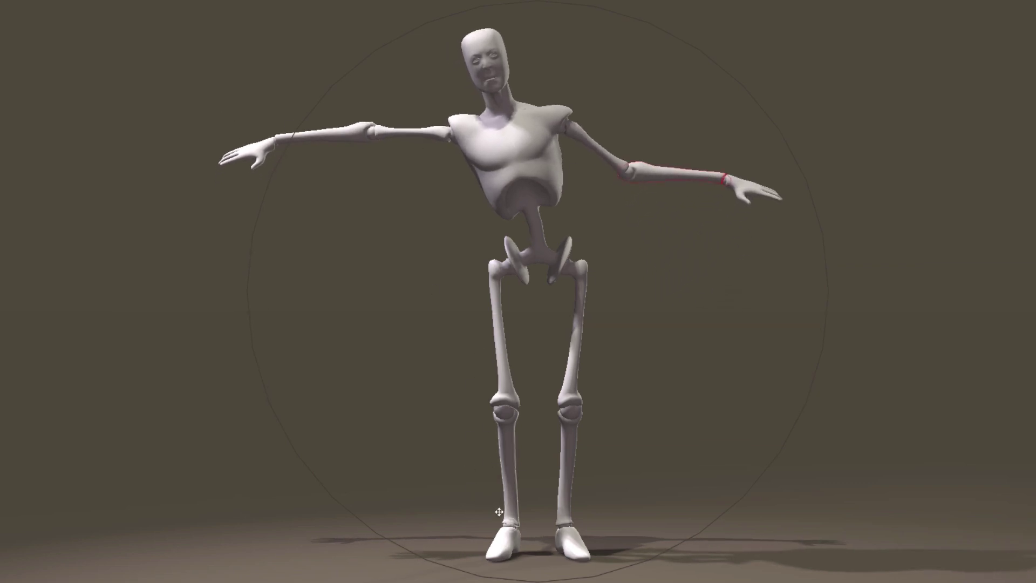
pyautogui.moveTo(558, 469); pyautogui.dragTo(476, 539)
pyautogui.moveTo(572, 546); pyautogui.dragTo(866, 365)
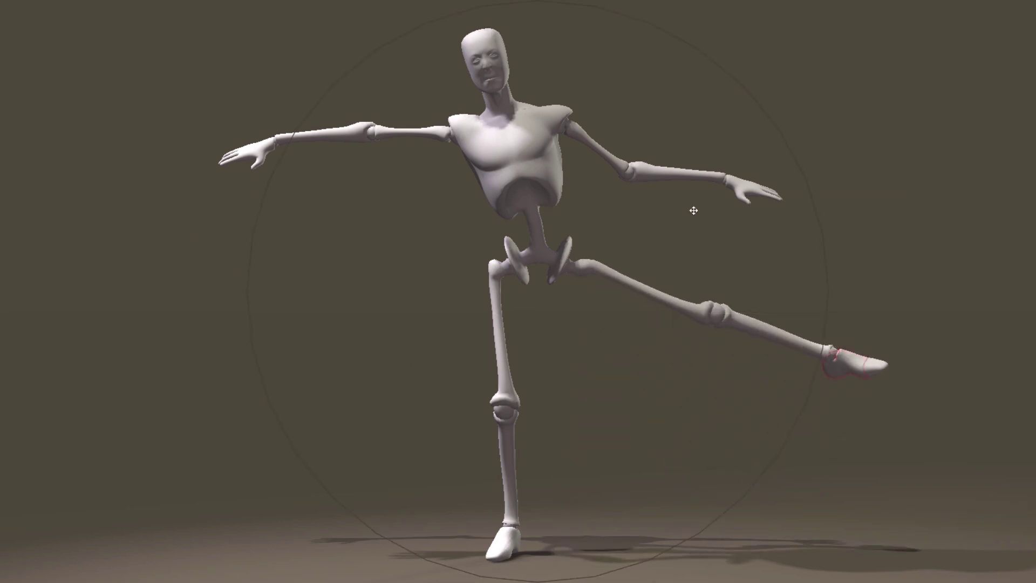
# Step: Raise the figure's right hand and tilt the head and upper body to the left
pyautogui.moveTo(761, 192); pyautogui.dragTo(757, 129)
pyautogui.moveTo(478, 68); pyautogui.dragTo(435, 92)
pyautogui.moveTo(518, 159)
pyautogui.mouseDown()
pyautogui.moveTo(505, 167)
pyautogui.moveTo(519, 156)
pyautogui.moveTo(511, 148)
pyautogui.mouseUp()
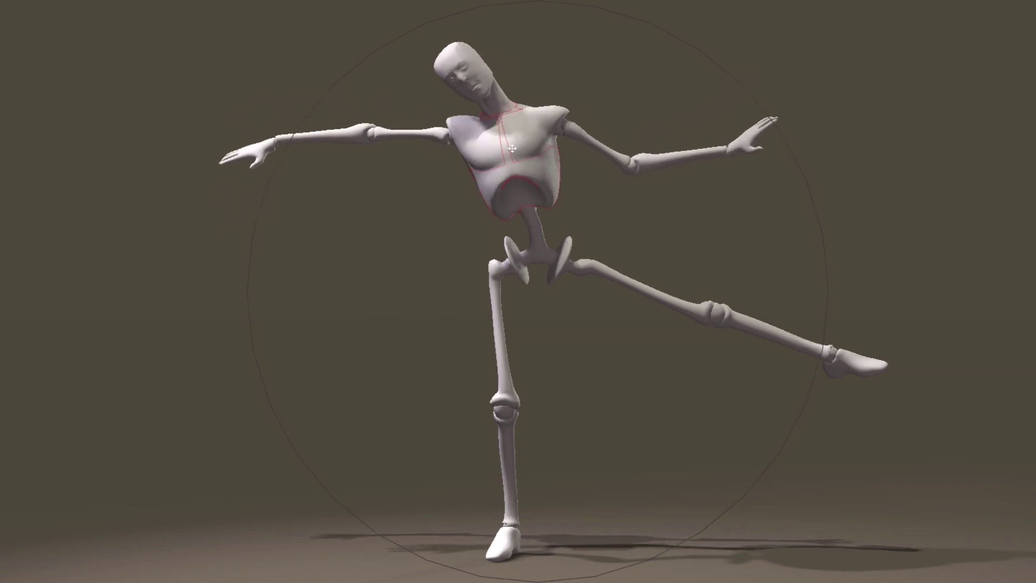
# Step: Save the posed scene with Save As, replacing 'Pose' with 'Falling' to name it 'Andy Falling'
pyautogui.click(157, 3)
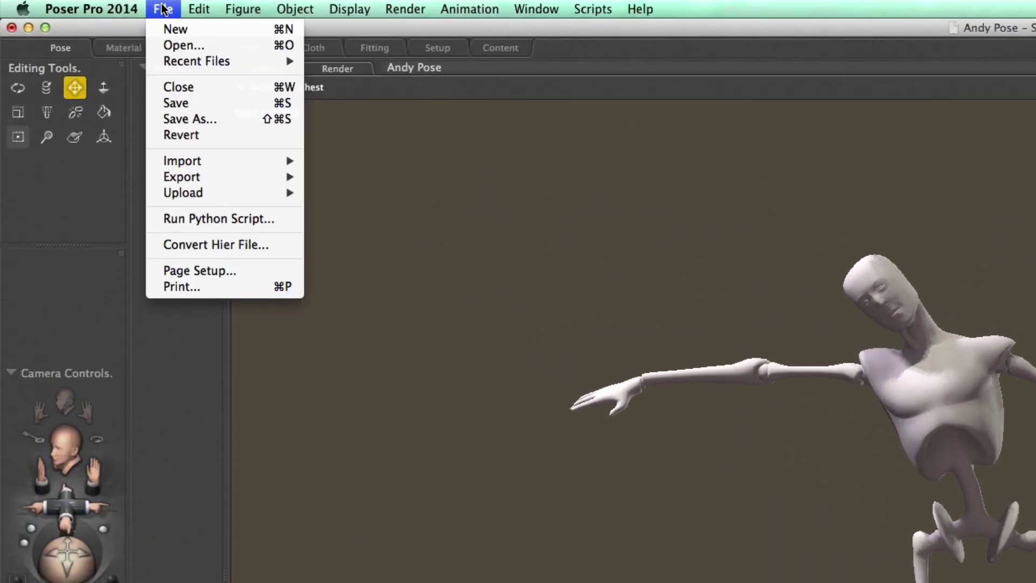
pyautogui.click(209, 122)
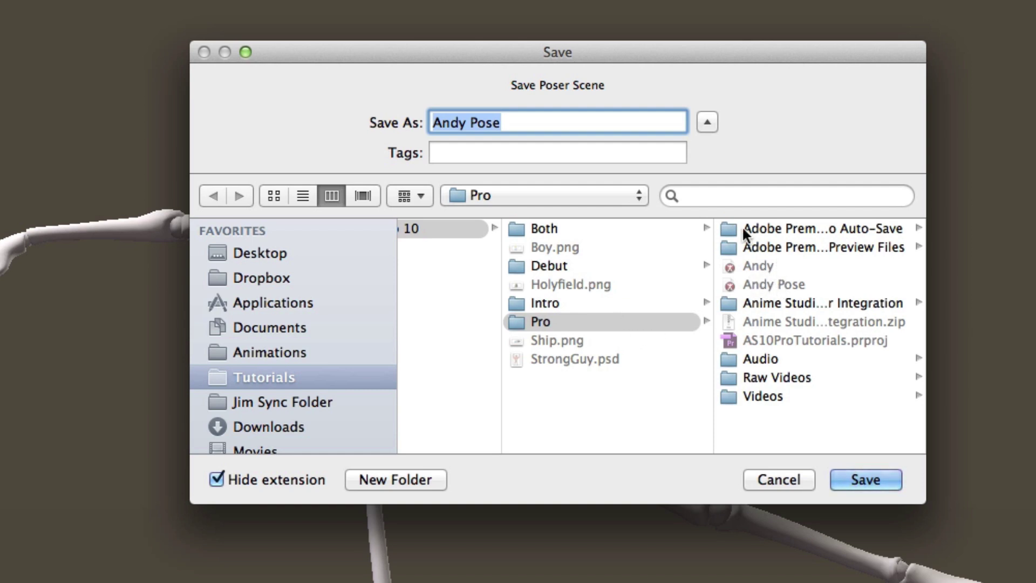
pyautogui.click(554, 123)
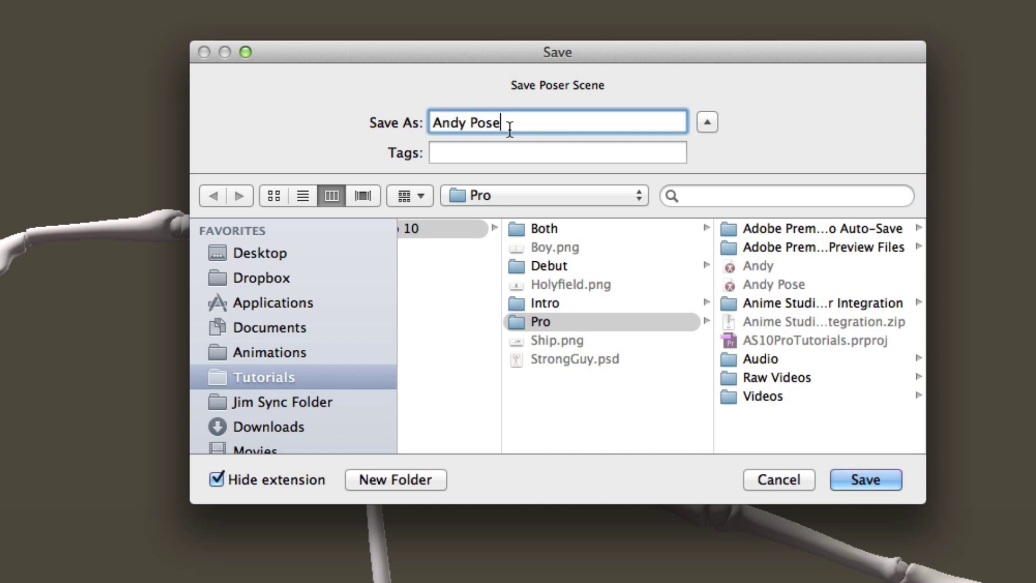
pyautogui.moveTo(510, 129); pyautogui.dragTo(470, 128)
pyautogui.write('Falling')
pyautogui.click(868, 479)
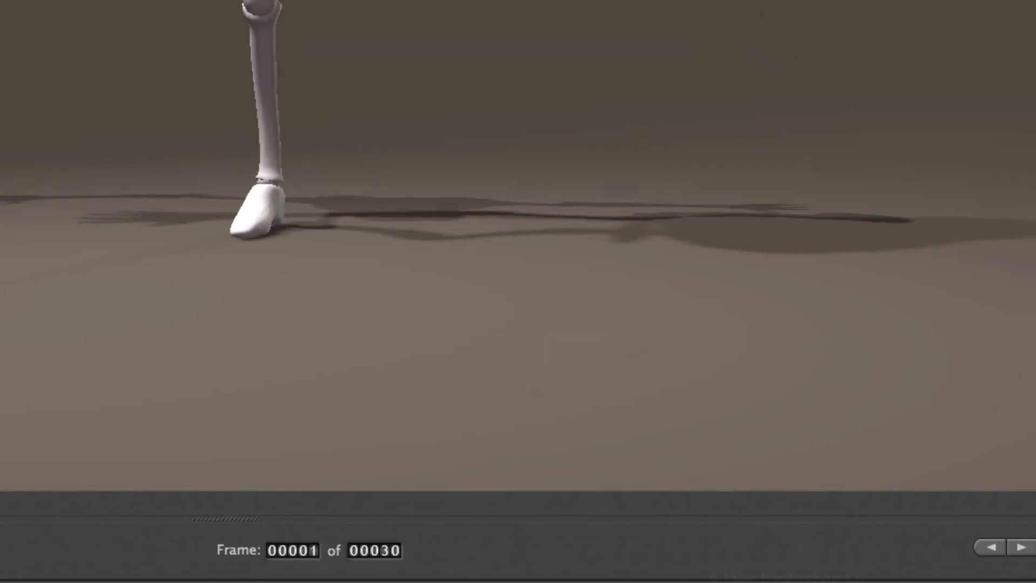
# Step: Back in Anime Studio Pro, import the Andy Falling Poser scene and zoom in on the figure
pyautogui.moveTo(855, 567)
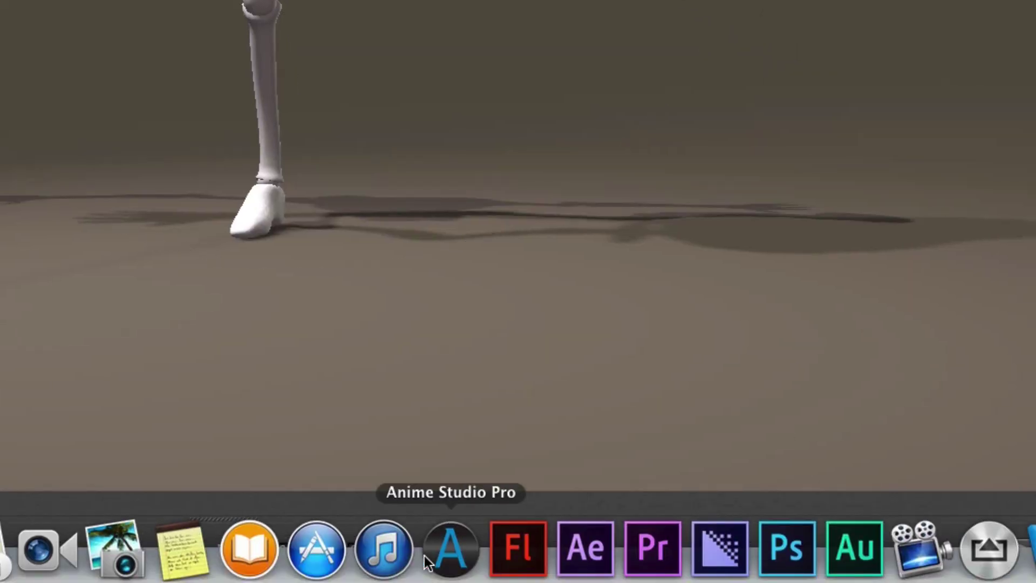
pyautogui.click(451, 554)
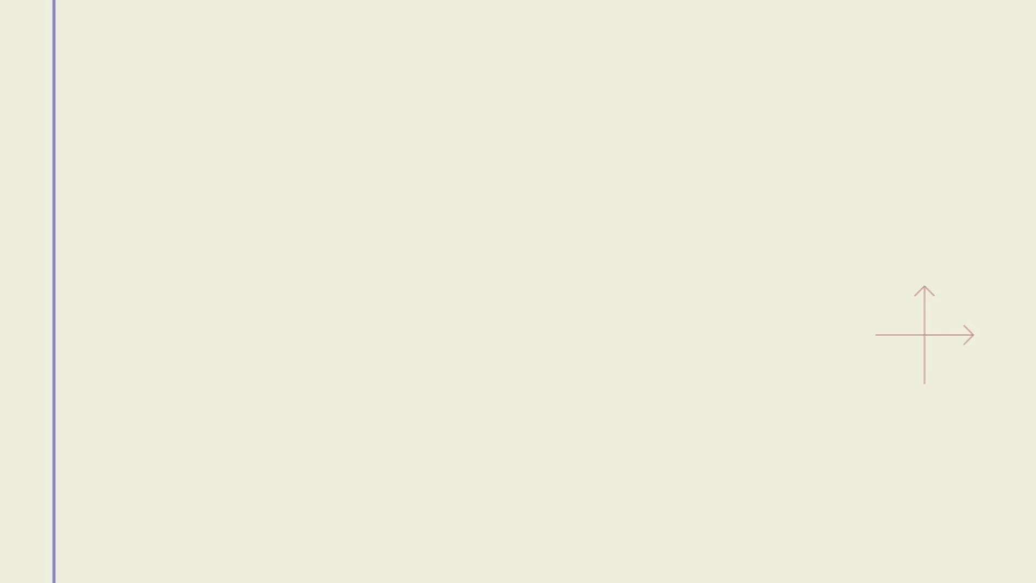
pyautogui.click(217, 11)
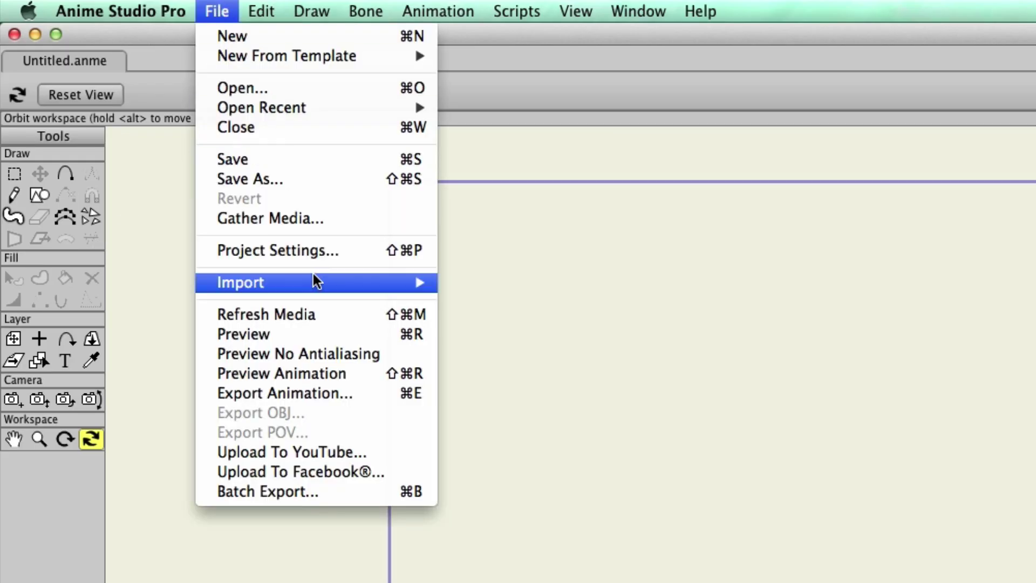
pyautogui.moveTo(361, 284)
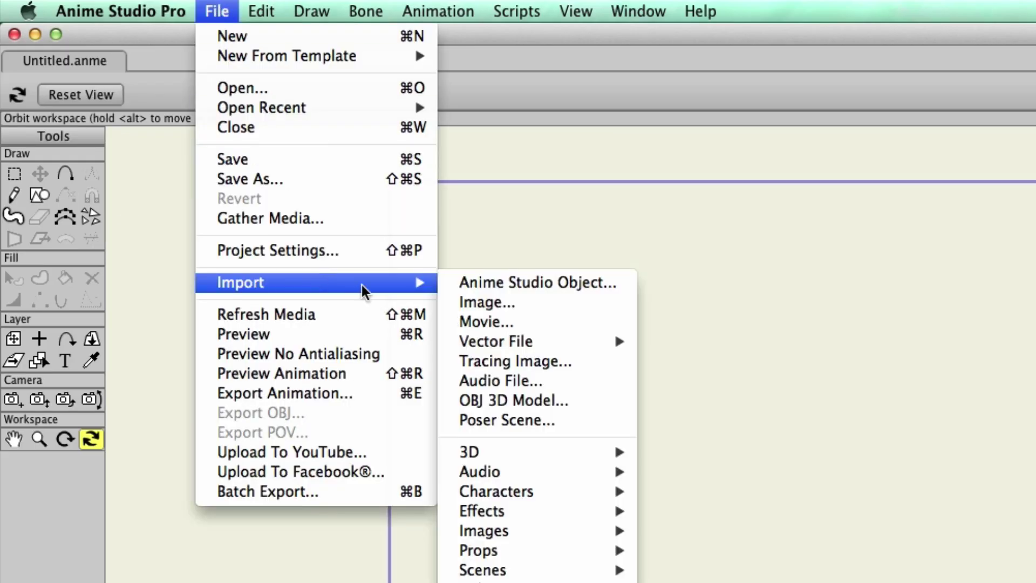
pyautogui.click(521, 419)
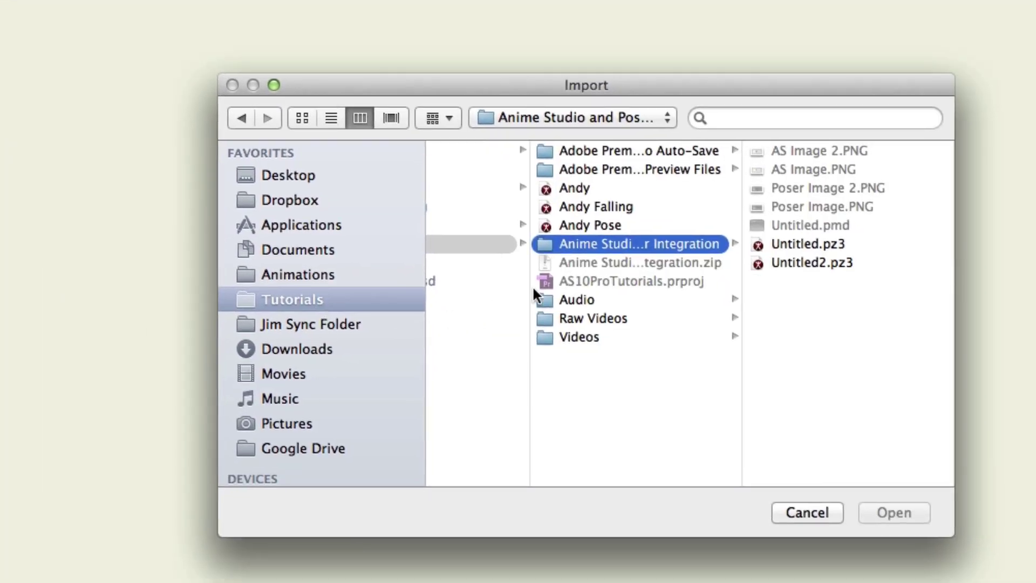
pyautogui.click(602, 205)
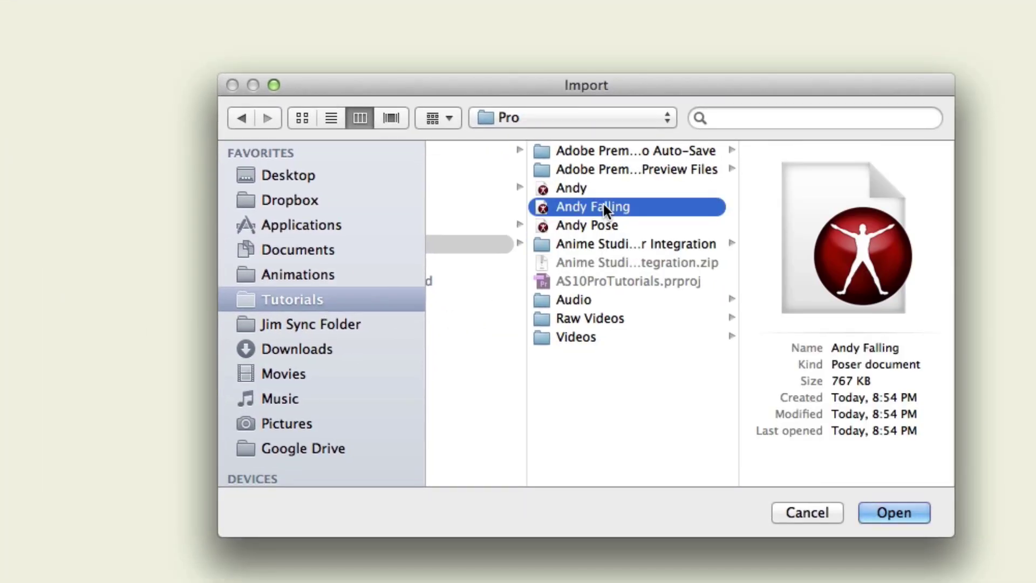
pyautogui.click(897, 512)
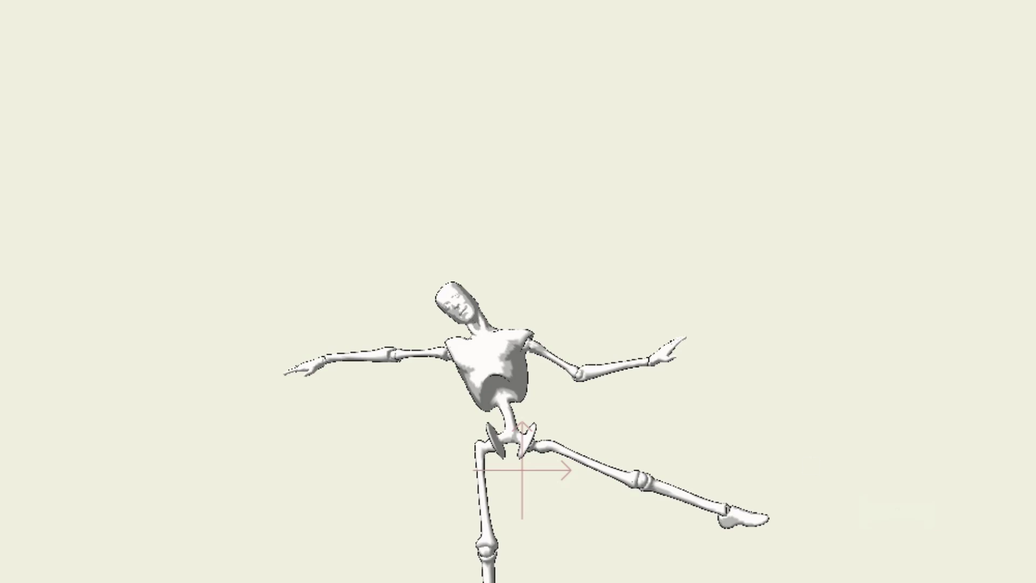
pyautogui.scroll(-3, 794, 564)
pyautogui.scroll(6, 793, 564)
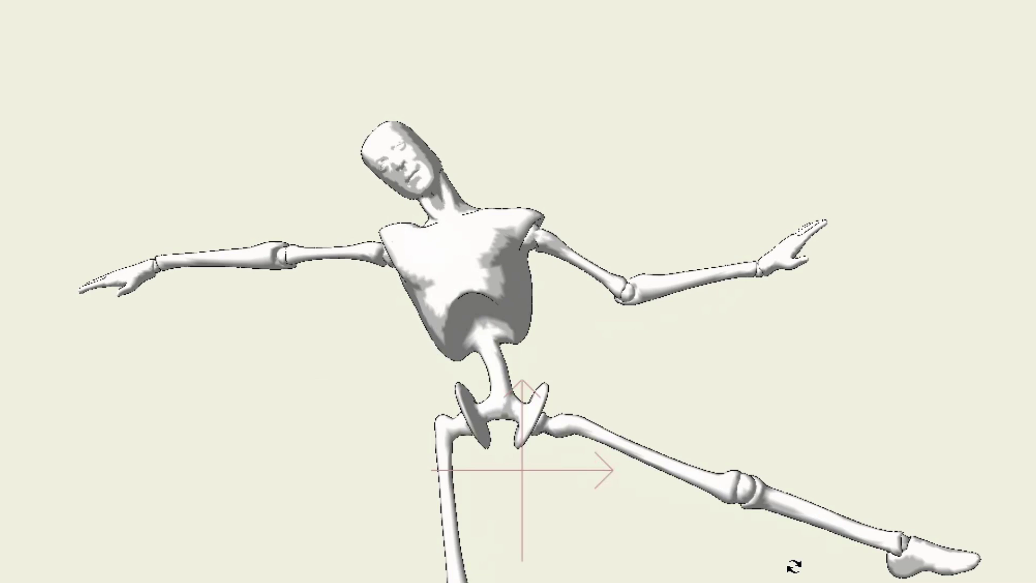
pyautogui.scroll(2, 793, 564)
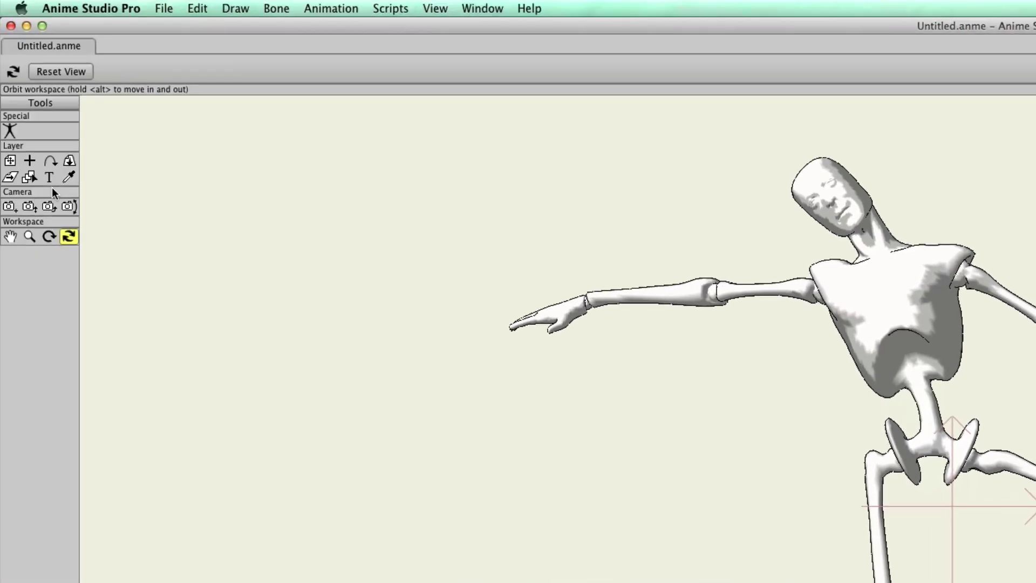
# Step: With the Poser tool, pick the right hand, forearm, shoulder, head and neck, then open Poser Parameters
pyautogui.click(9, 130)
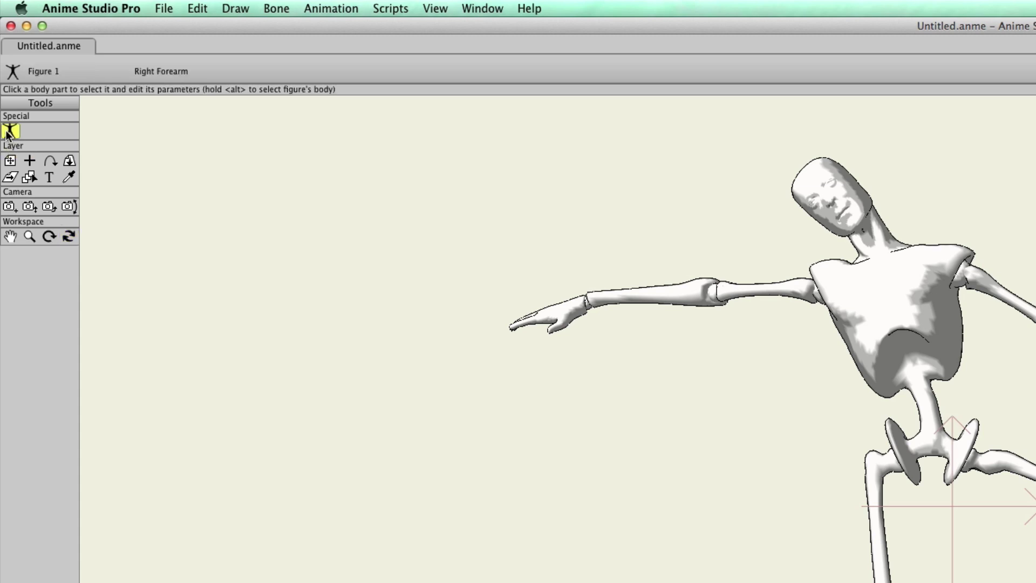
pyautogui.click(558, 316)
pyautogui.click(641, 307)
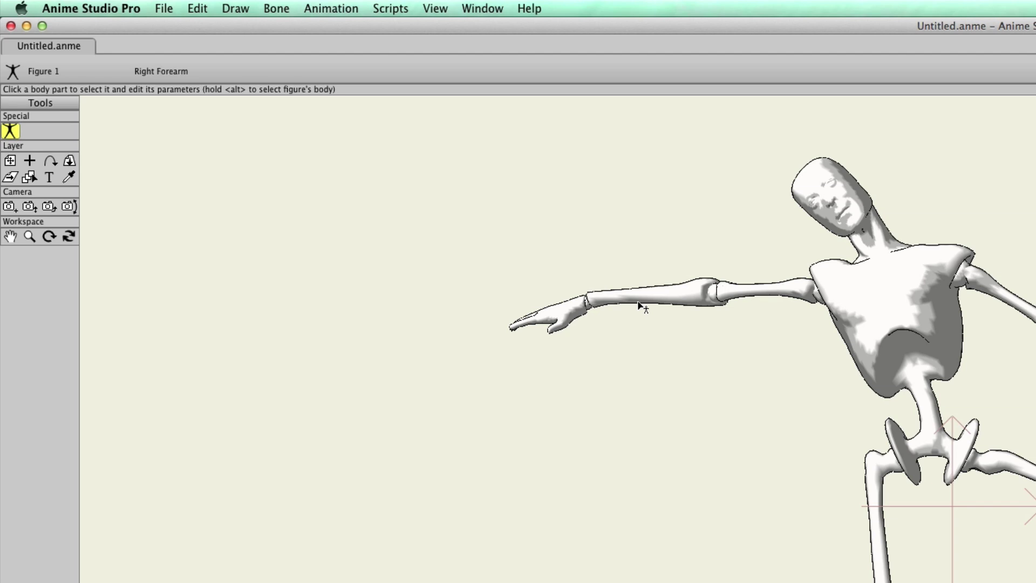
pyautogui.click(781, 294)
pyautogui.click(834, 184)
pyautogui.click(880, 233)
pyautogui.click(487, 9)
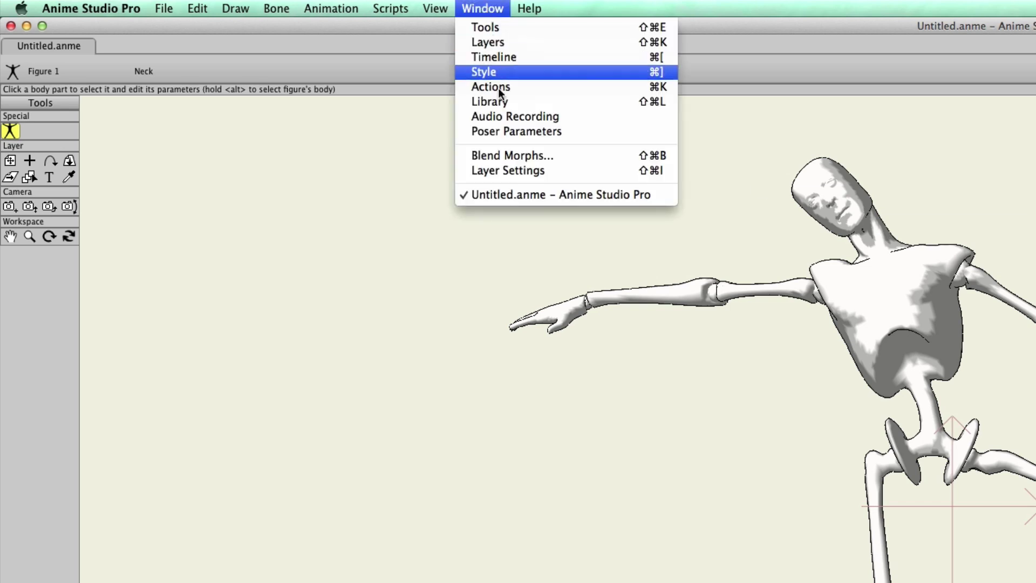
pyautogui.click(500, 132)
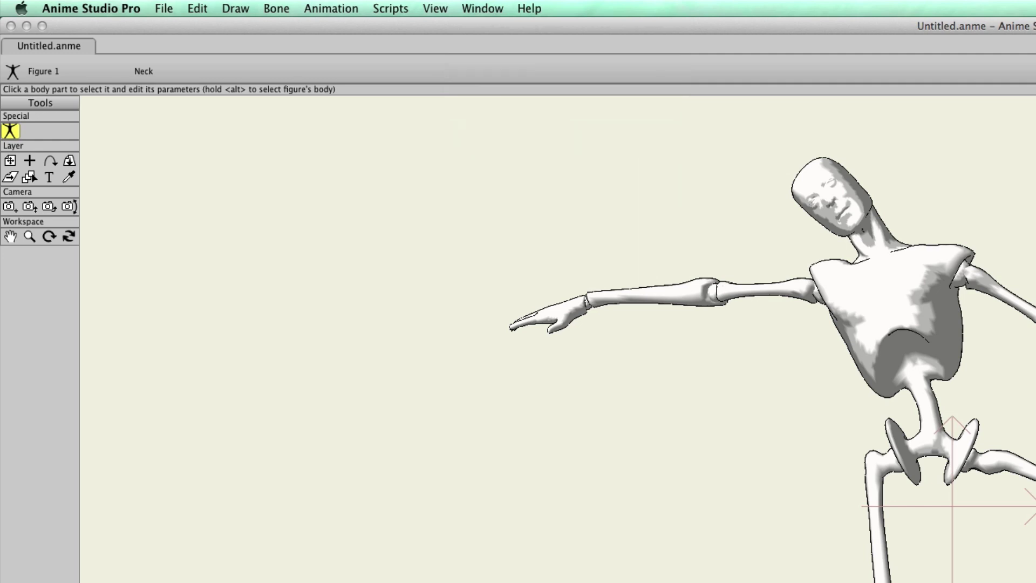
# Step: Move the Poser Parameters panel aside, select the right shoulder, and change its Twist and Back-Front values
pyautogui.moveTo(691, 440); pyautogui.dragTo(489, 368)
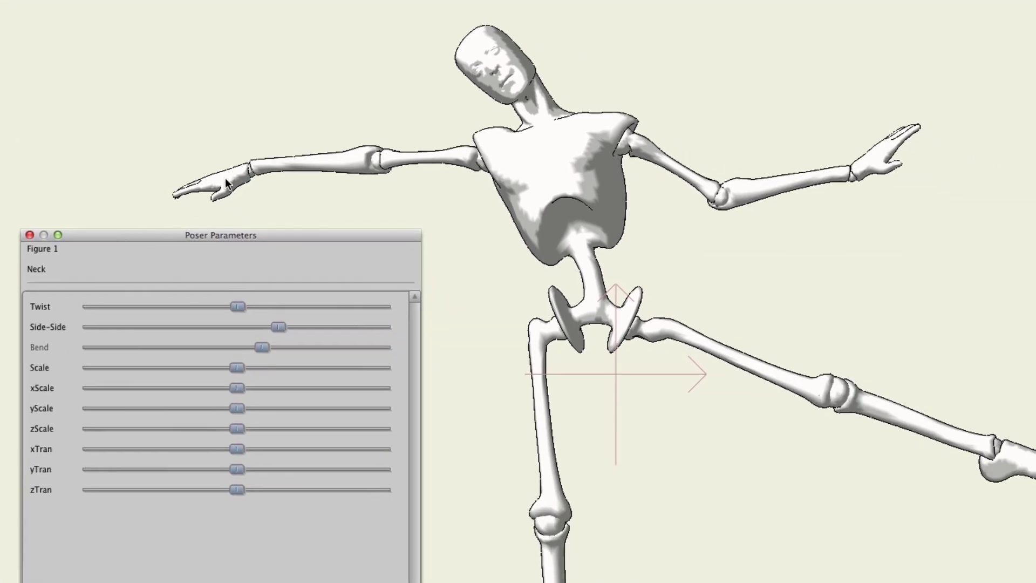
pyautogui.click(442, 158)
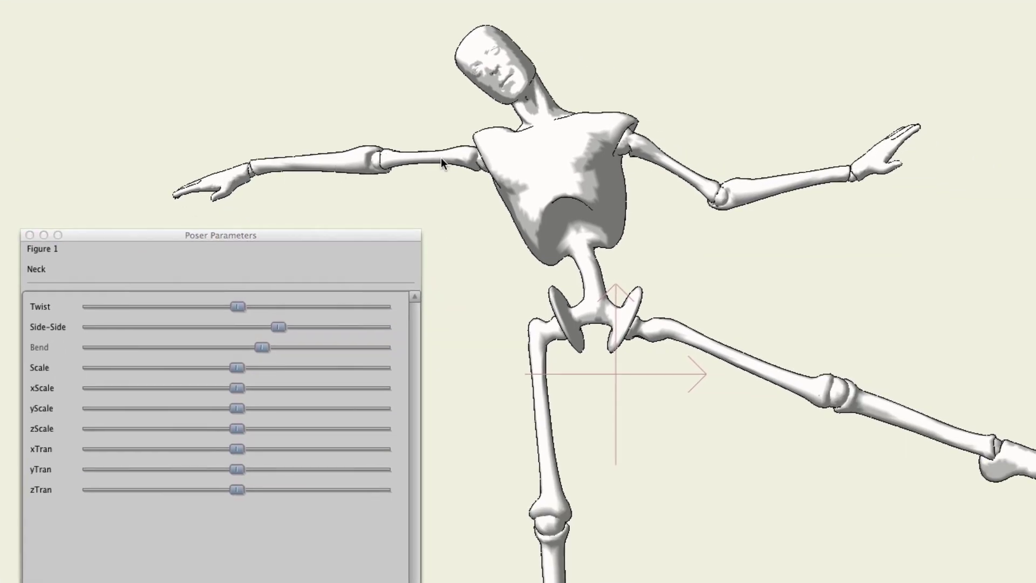
pyautogui.click(441, 158)
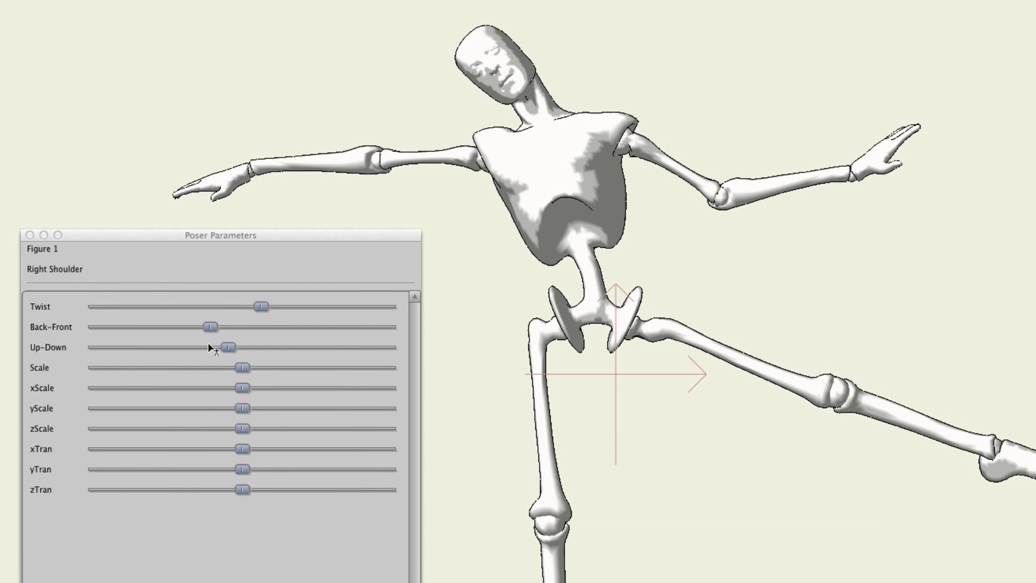
pyautogui.moveTo(261, 306); pyautogui.dragTo(109, 320)
pyautogui.moveTo(211, 327)
pyautogui.mouseDown()
pyautogui.moveTo(365, 326)
pyautogui.moveTo(179, 329)
pyautogui.moveTo(341, 322)
pyautogui.moveTo(202, 329)
pyautogui.mouseUp()
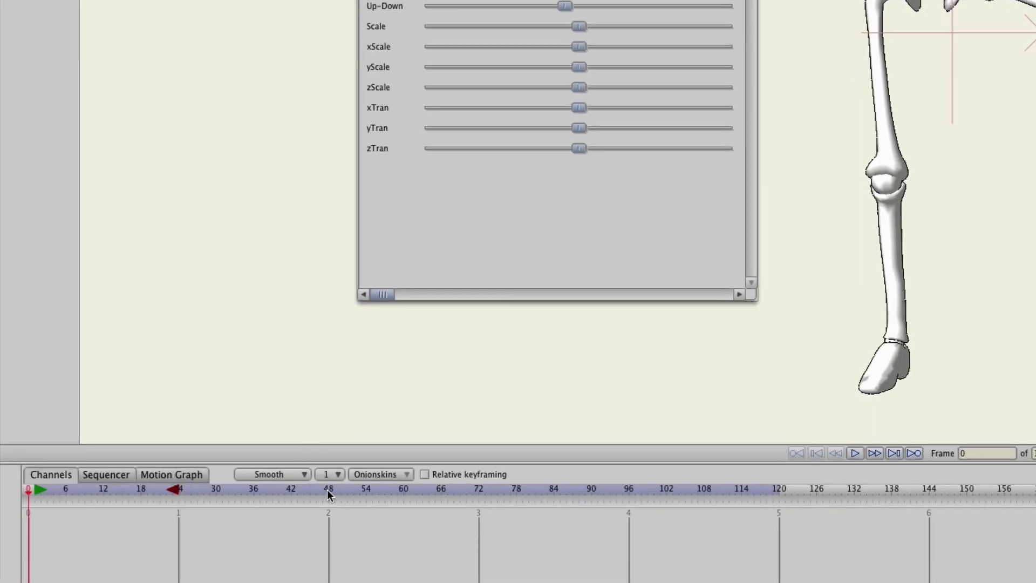
# Step: At frame 48, increase the right shoulder's Twist and Up-Down to lift the hand beside the head
pyautogui.click(327, 490)
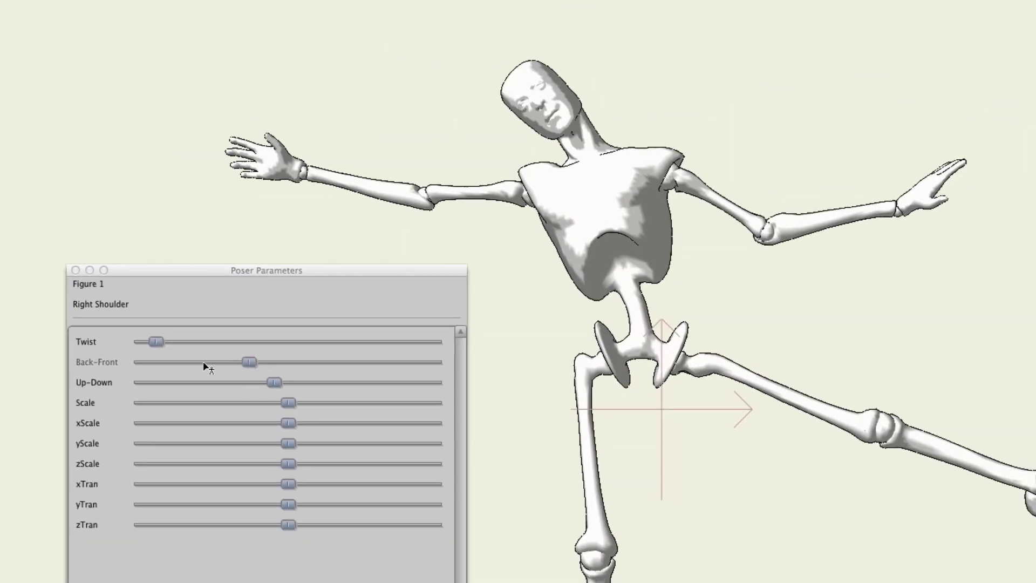
pyautogui.moveTo(160, 341); pyautogui.dragTo(405, 345)
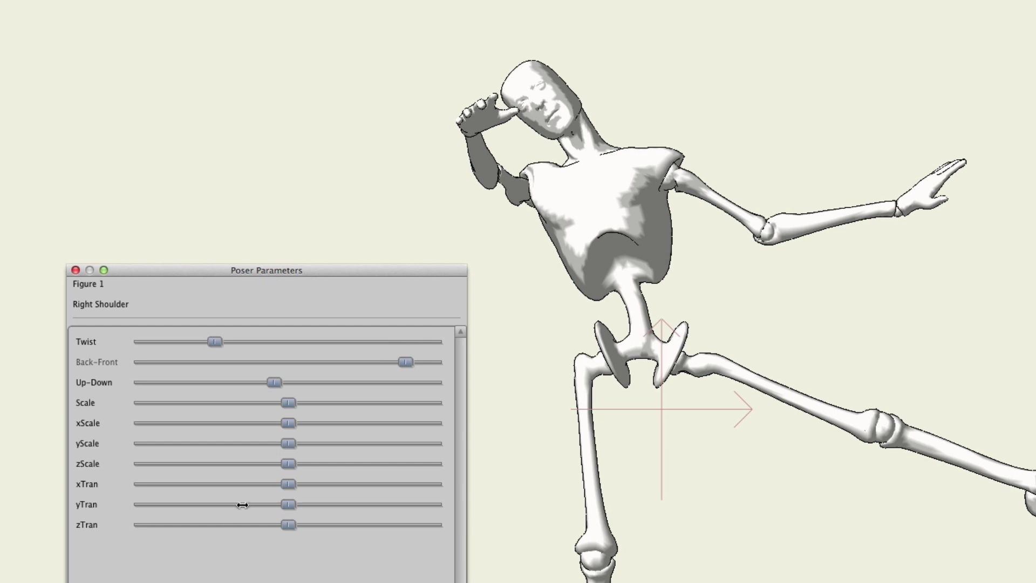
pyautogui.moveTo(279, 385); pyautogui.dragTo(378, 374)
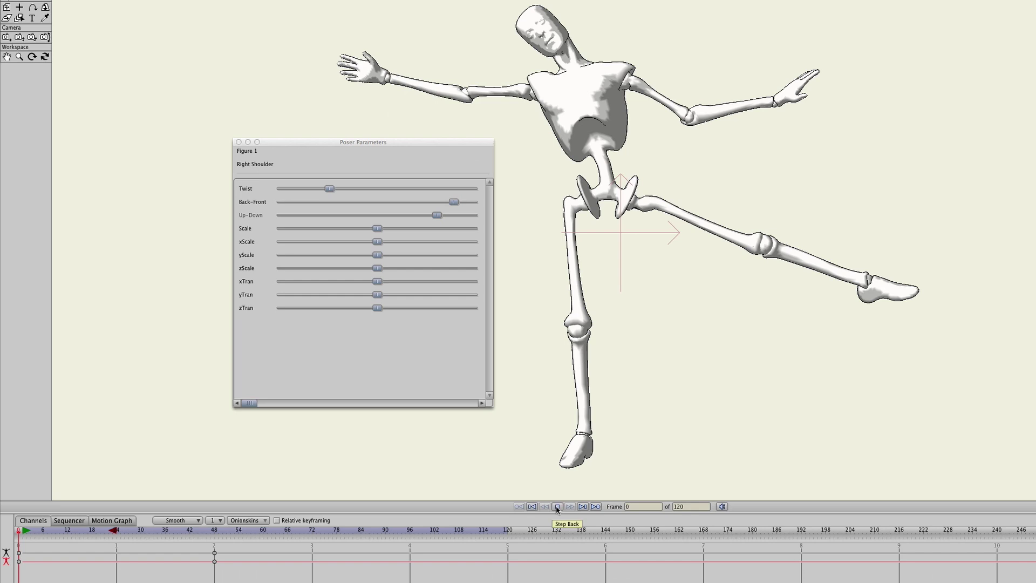
# Step: Play back the arm-raise animation and stop it again
pyautogui.click(558, 507)
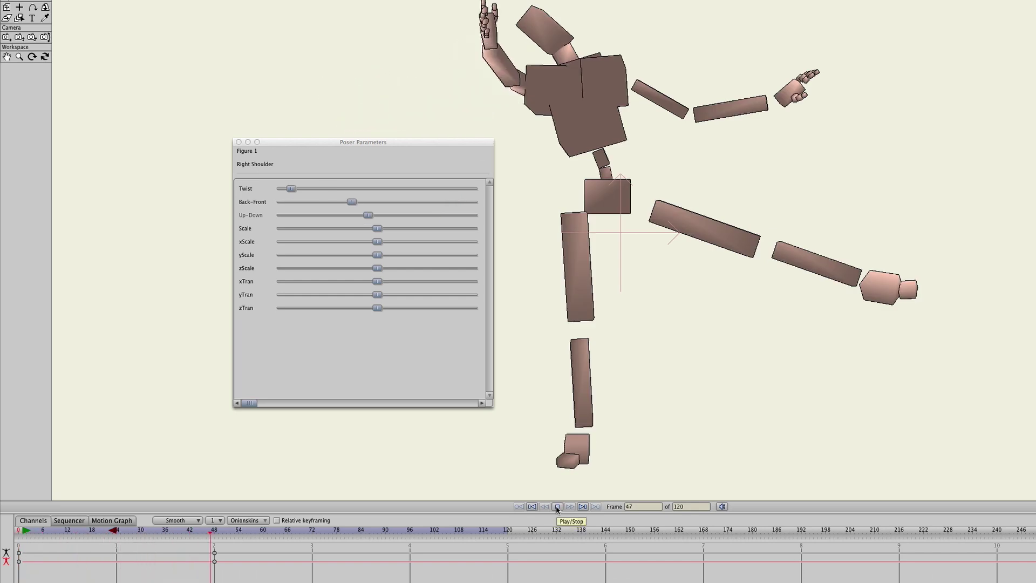
pyautogui.click(558, 507)
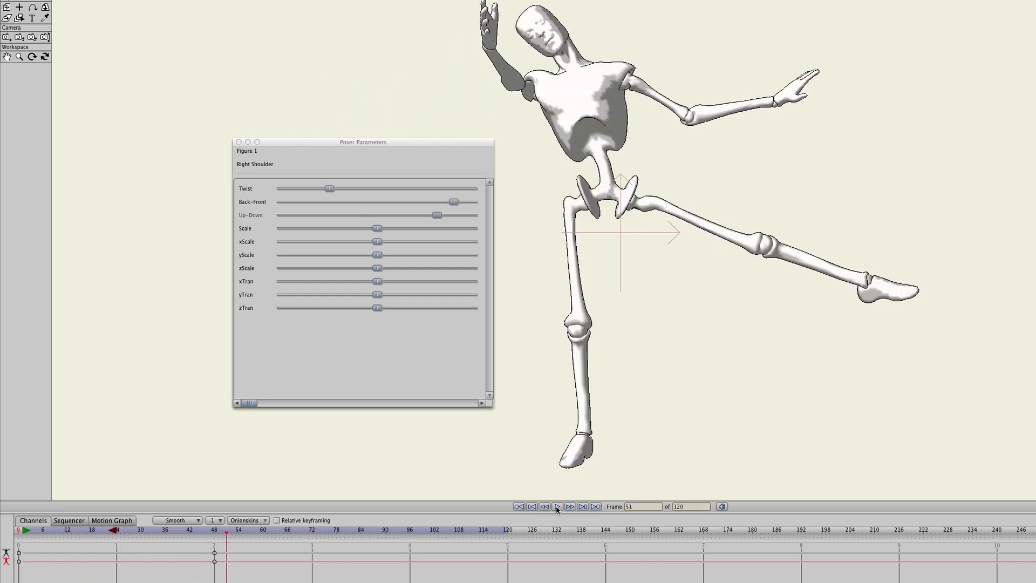